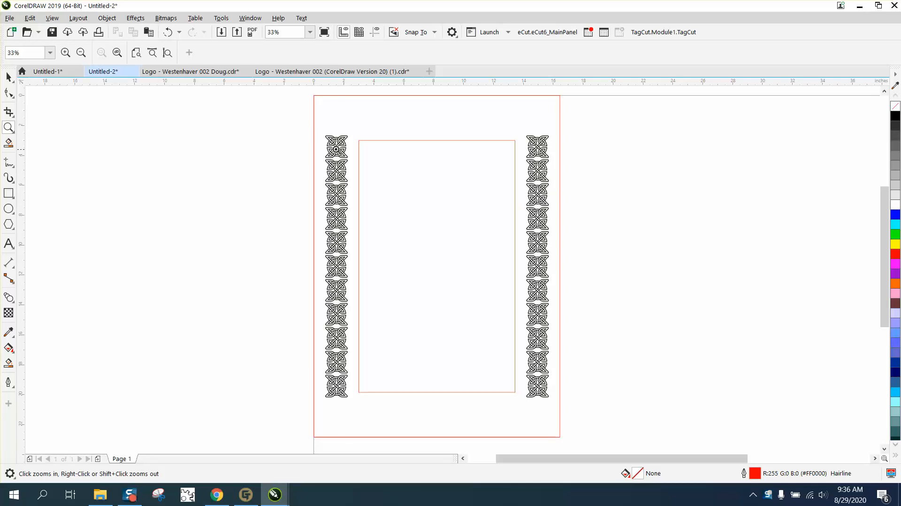
Add a one-step inside contour with a 0.25 in offset to the outer rectangle
left_click(8, 77)
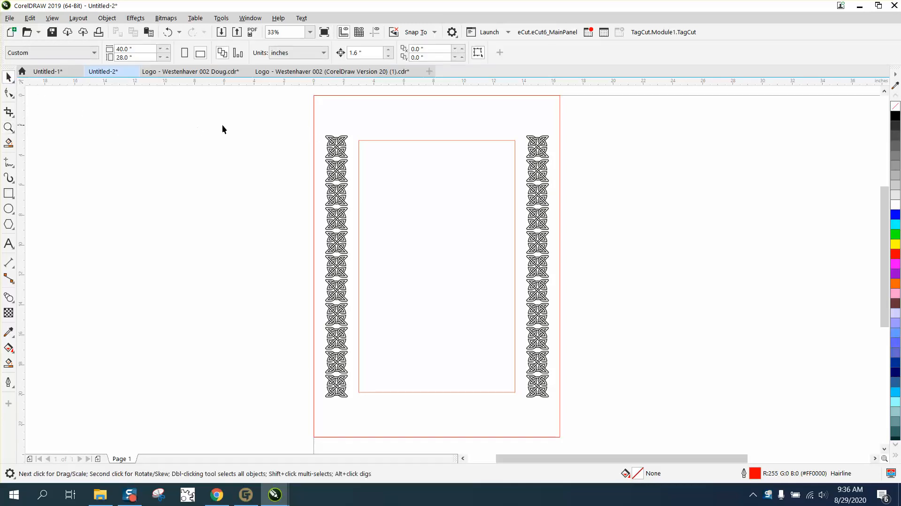
left_click(331, 96)
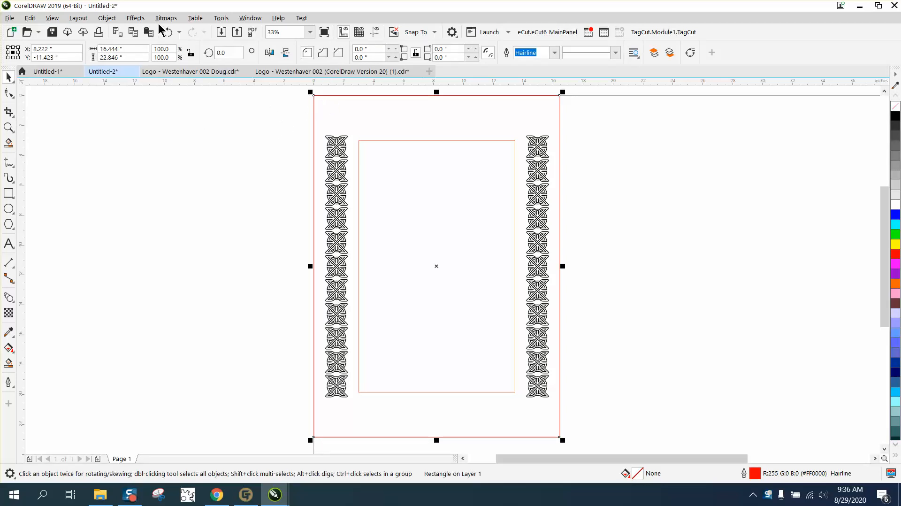
left_click(134, 19)
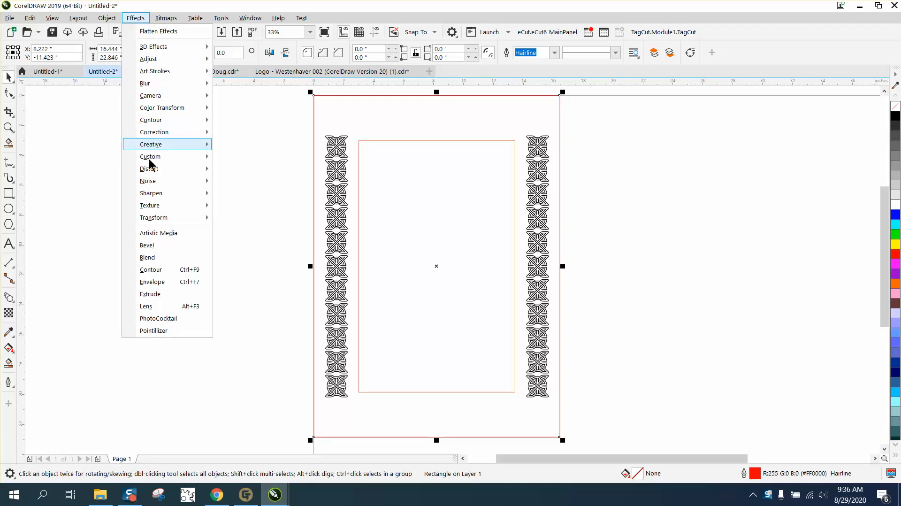
left_click(156, 269)
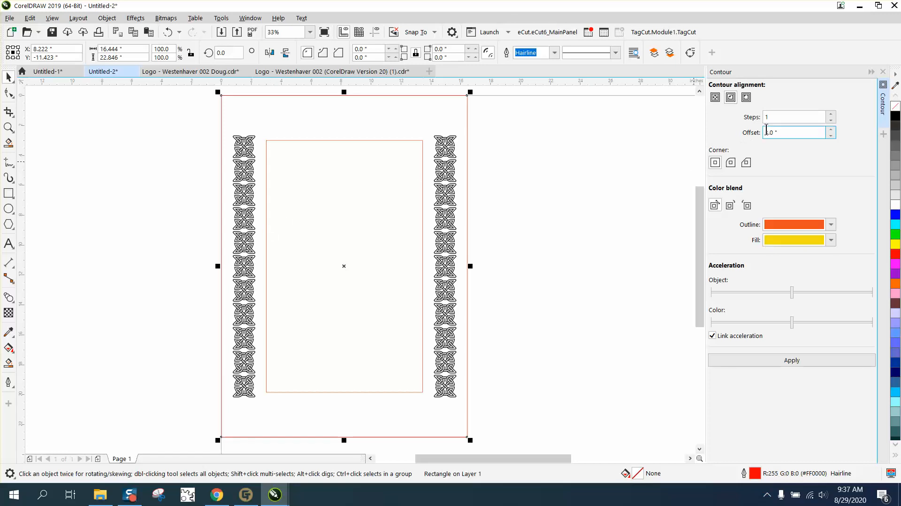
left_click_drag(778, 131, 760, 133)
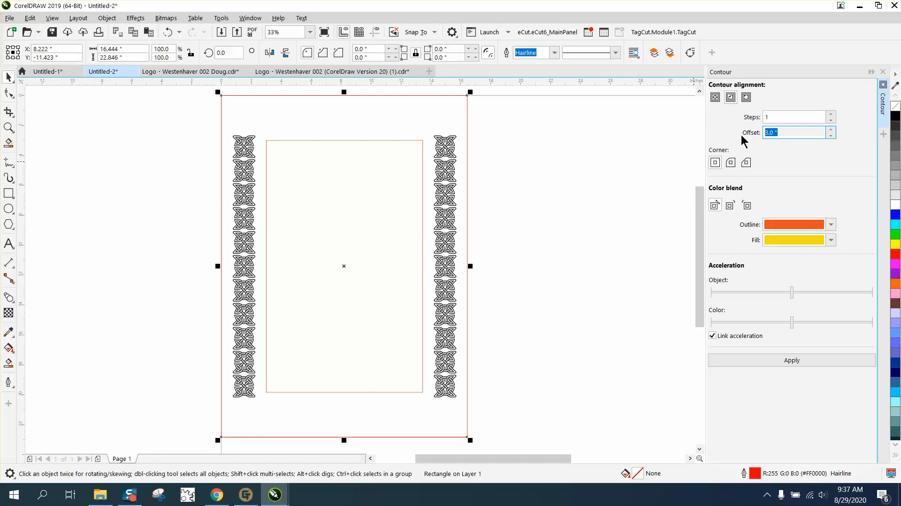
type(".25")
key("Return")
left_click(798, 363)
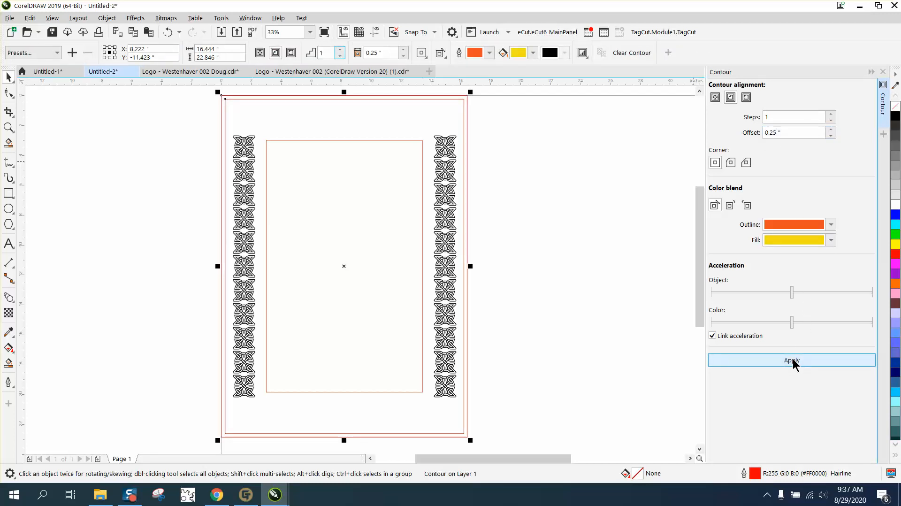
left_click(542, 185)
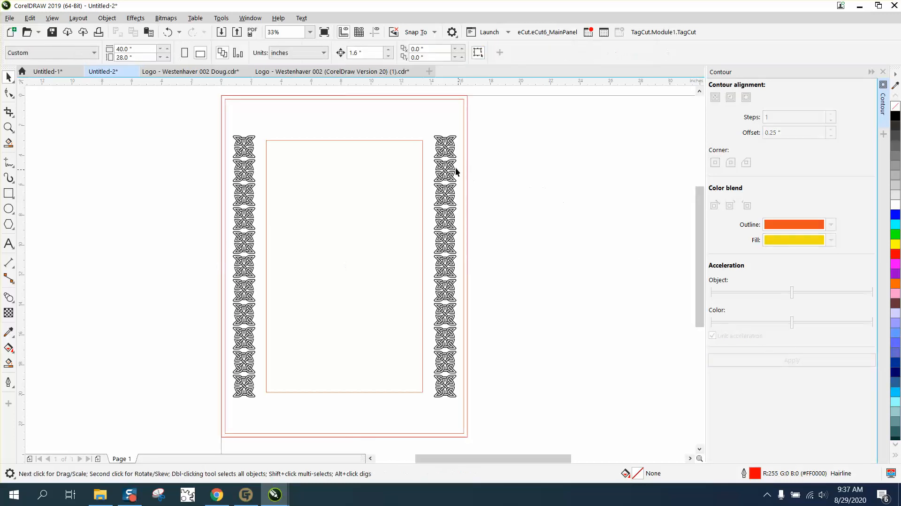
Try a 0.25 in outside contour on the inner rectangle, and undo it
left_click(422, 144)
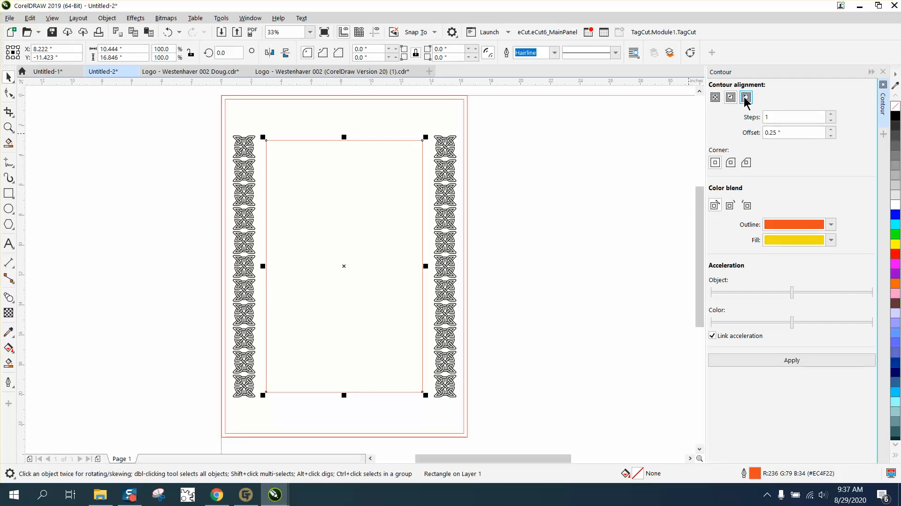
left_click(799, 360)
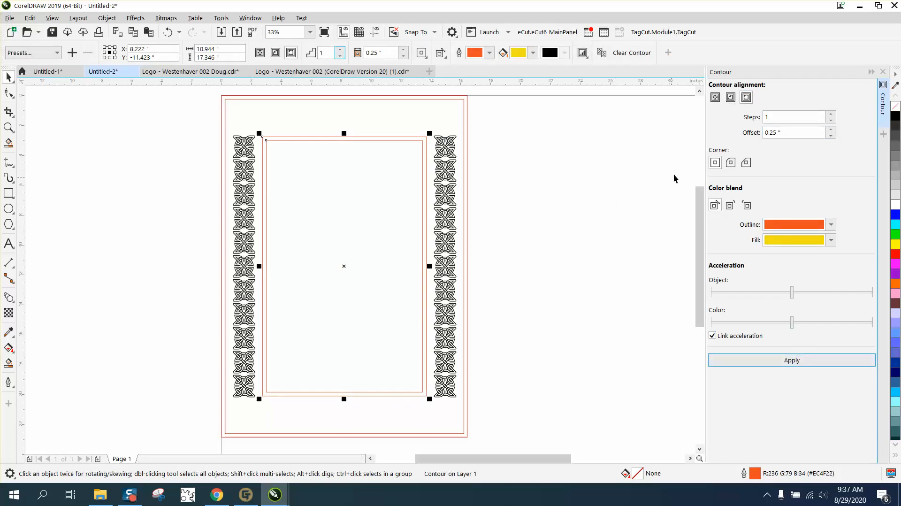
left_click(168, 32)
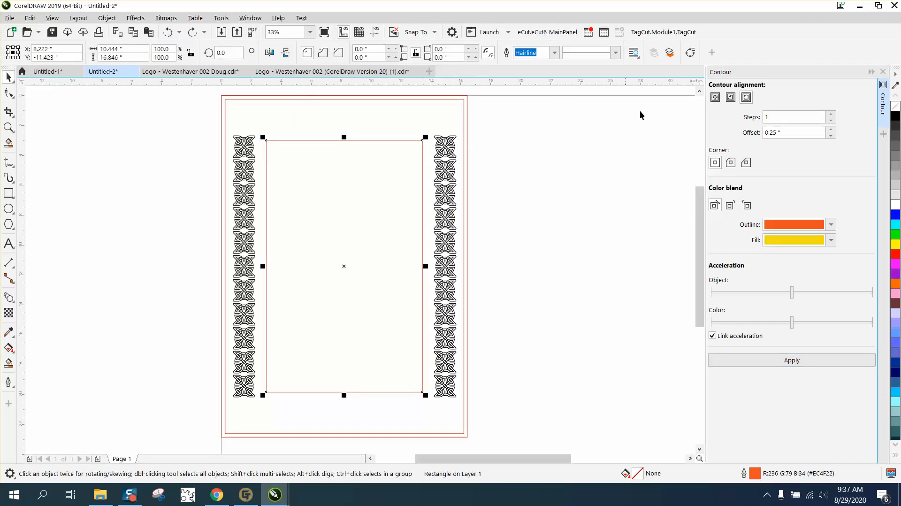
Add a one-step outside contour with a 0.5 in offset to the inner rectangle
double_click(773, 132)
type("0.5")
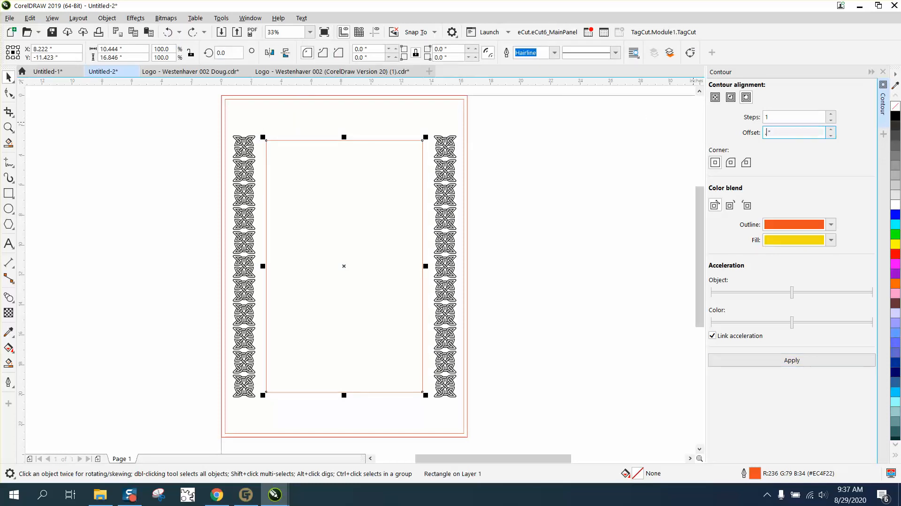
left_click(793, 360)
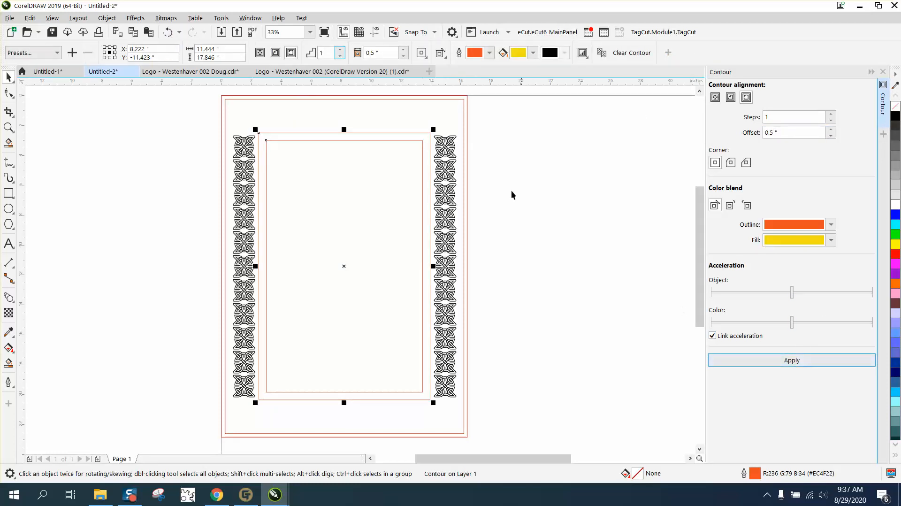
Break the outer rectangle's 0.25 in contour apart and delete the separated contour line
left_click(463, 109)
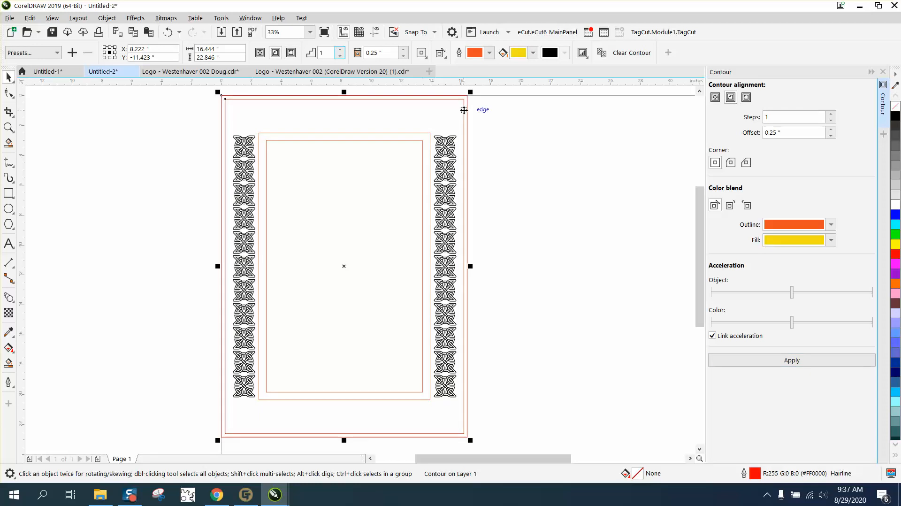
left_click(107, 17)
left_click(141, 270)
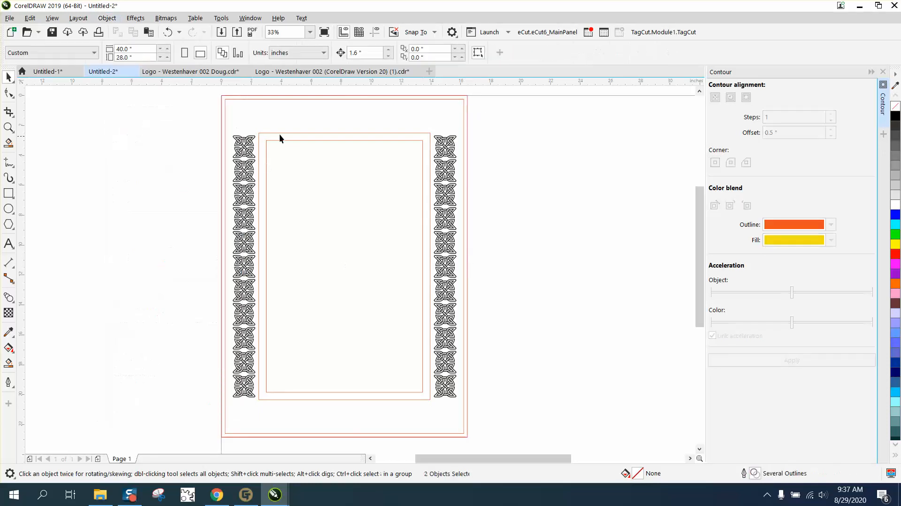
left_click(282, 99)
left_click(302, 92)
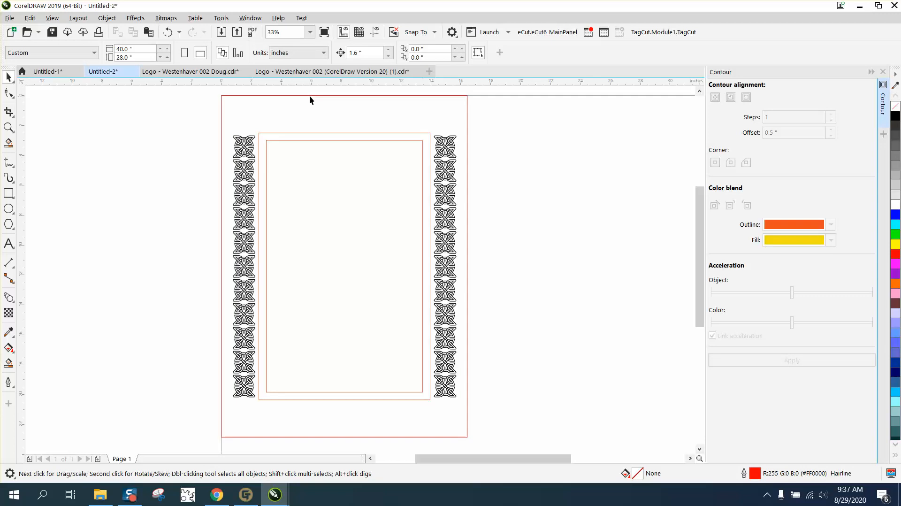
Add a one-step inside contour with a 0.5 in offset to the outer rectangle and close the contour settings
left_click(309, 95)
left_click(777, 132)
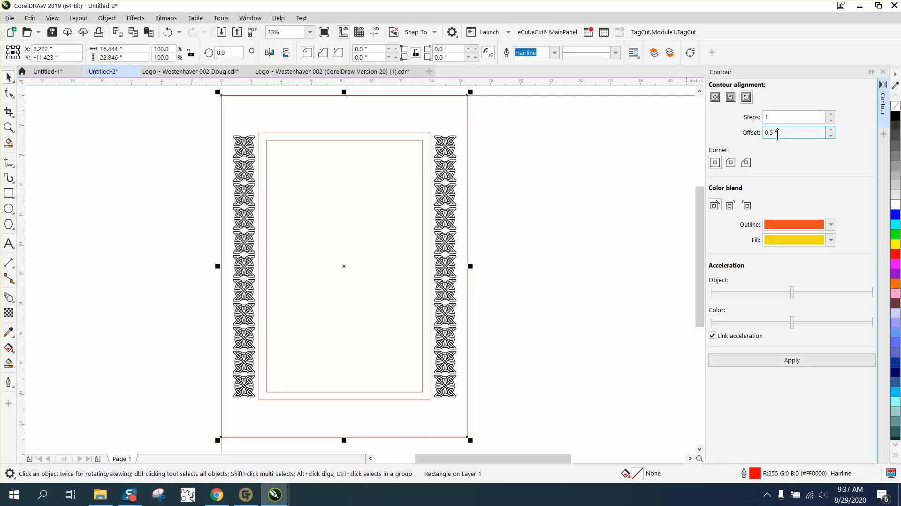
left_click(795, 360)
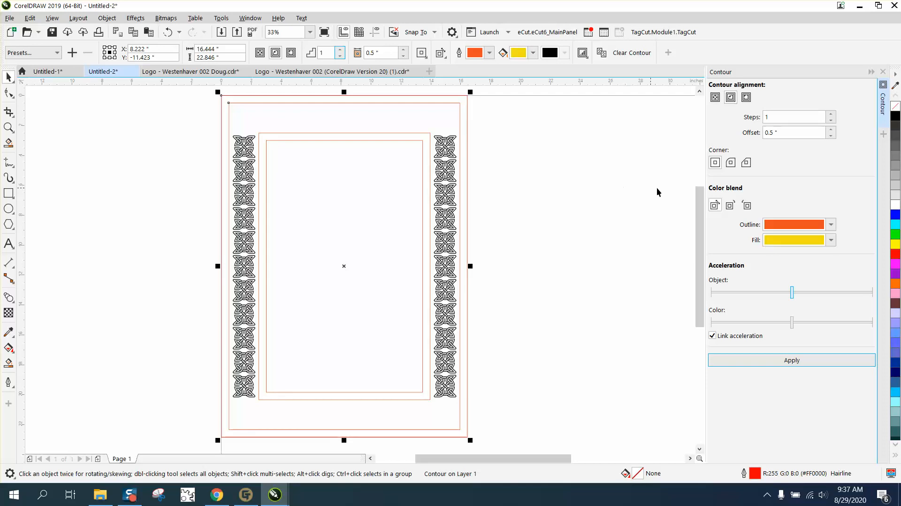
left_click(883, 72)
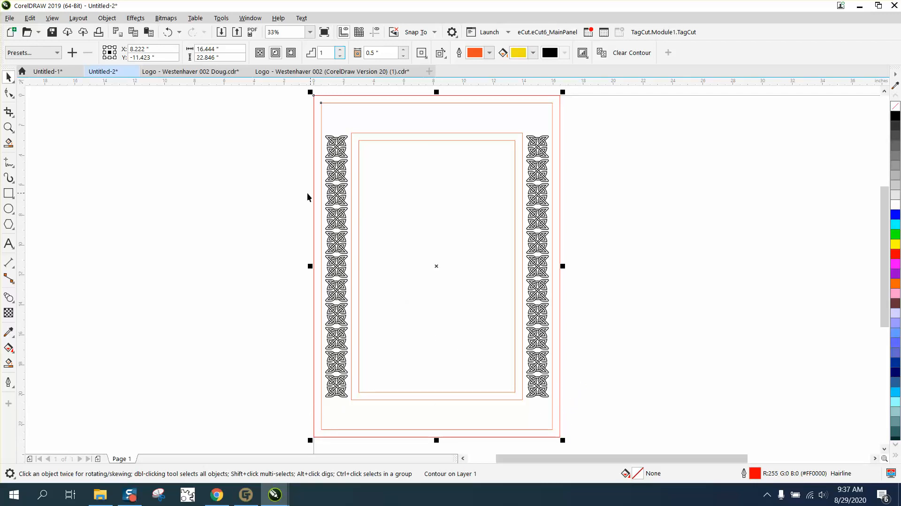
Set the document's nudge distance to 18 inches with no objects selected
scroll(295, 199, "down", 2)
left_click(251, 139)
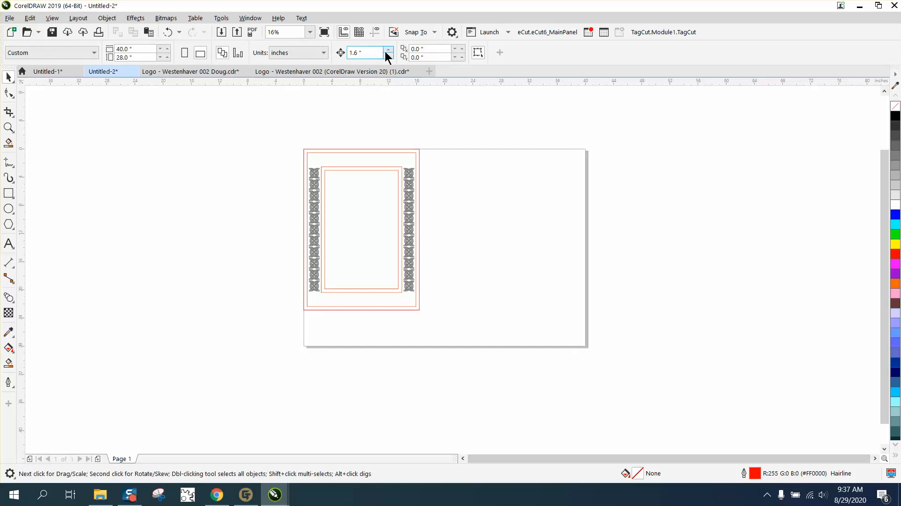
left_click_drag(373, 52, 316, 55)
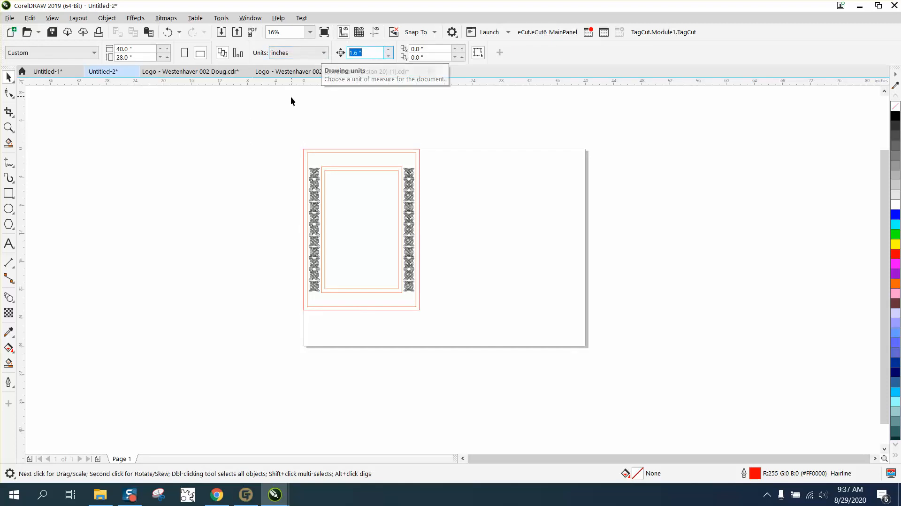
left_click_drag(289, 121, 433, 327)
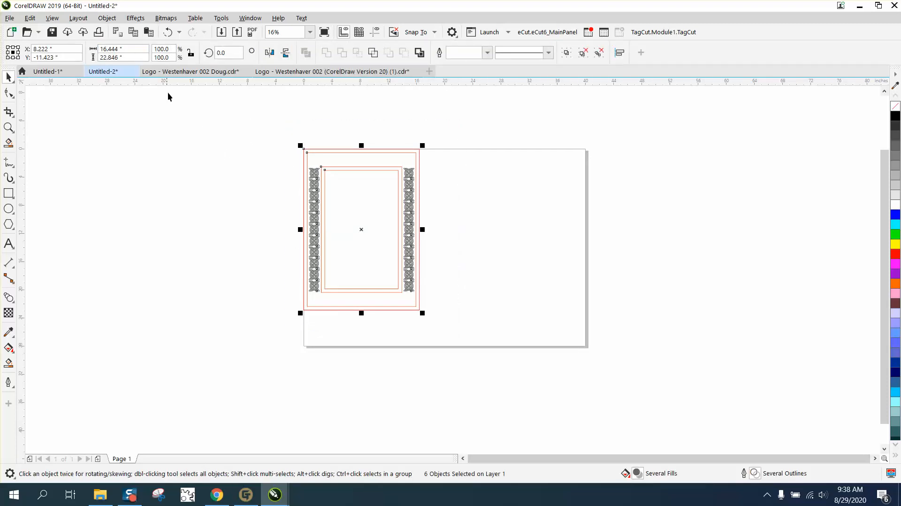
left_click(264, 89)
left_click_drag(378, 53, 342, 54)
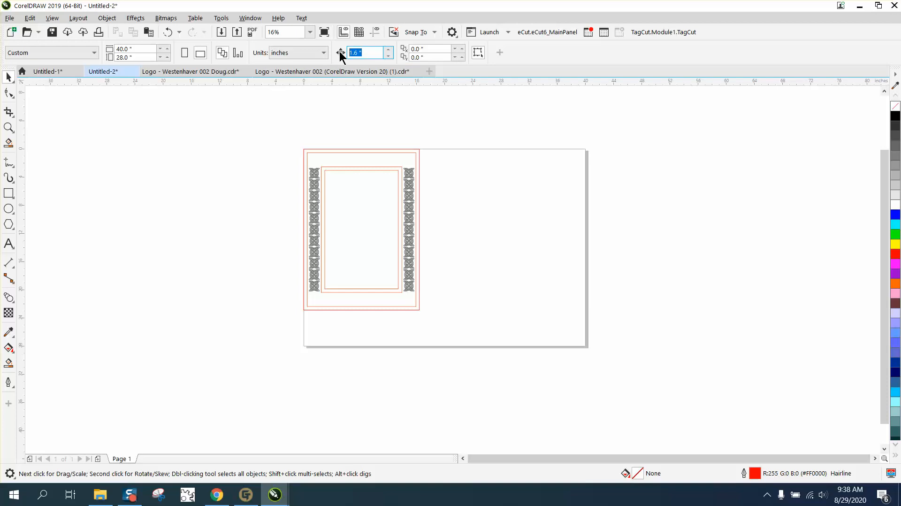
type("18")
Try nudging the outer rectangle 18 in to the left with its contour still attached, and undo the move
left_click(420, 150)
key("Left")
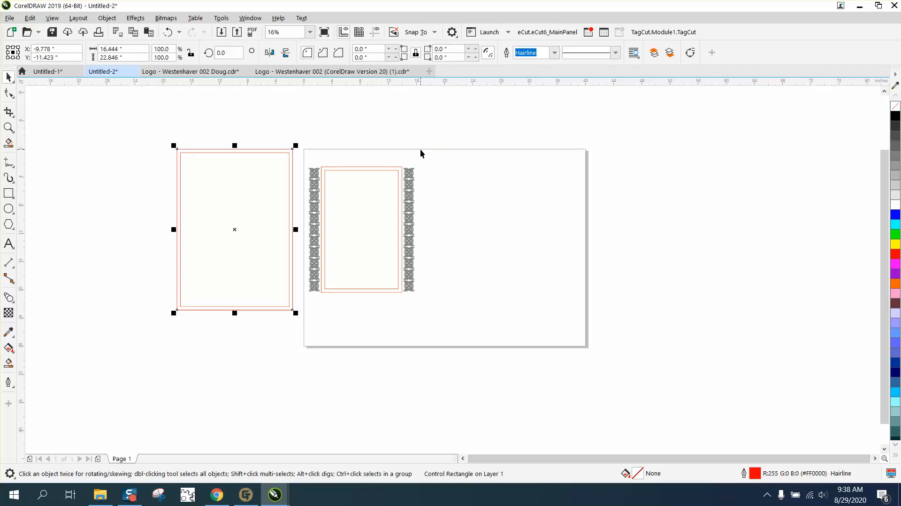
left_click(168, 32)
Break apart the contours of the outer and inner rectangles so each line is a separate object
left_click(107, 18)
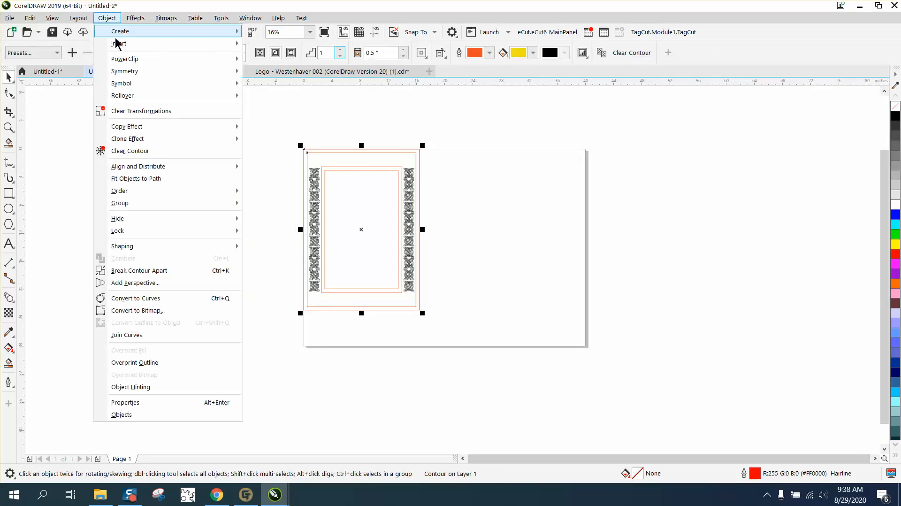
left_click(143, 270)
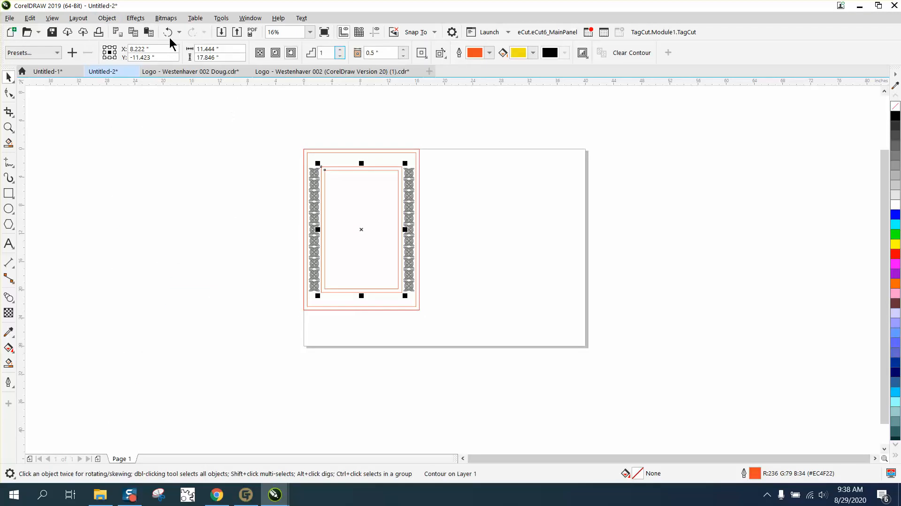
left_click(107, 18)
left_click(143, 271)
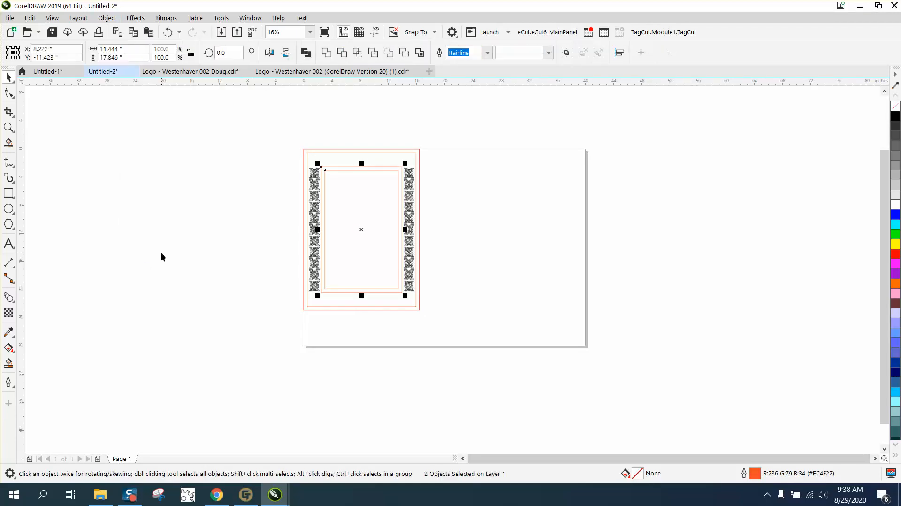
Nudge the original outer and inner rectangles 18 in to the left, off the page, leaving the contour lines in place
left_click(297, 158)
left_click(303, 150)
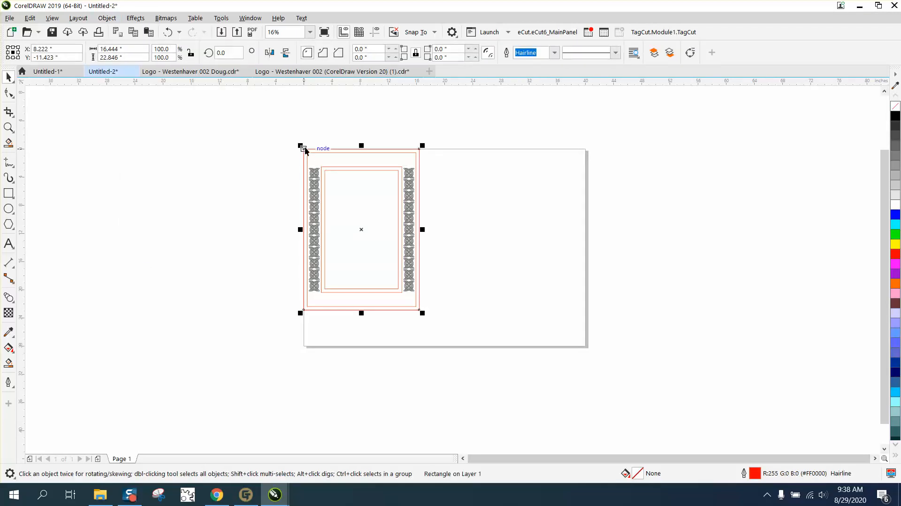
left_click_drag(304, 149, 177, 149)
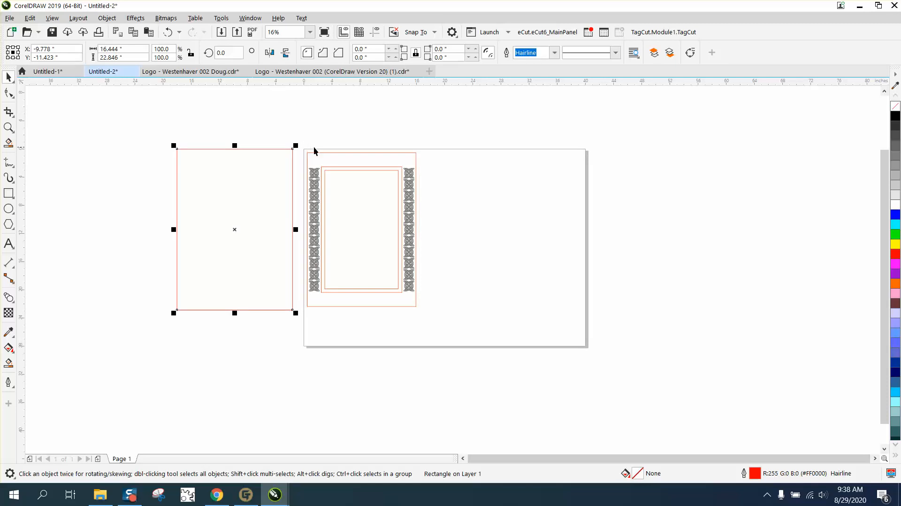
left_click(341, 171)
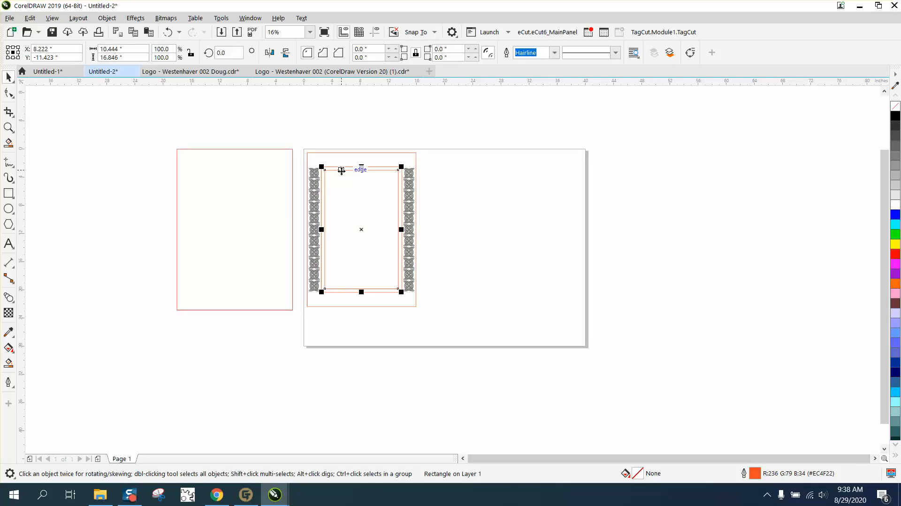
key("Left")
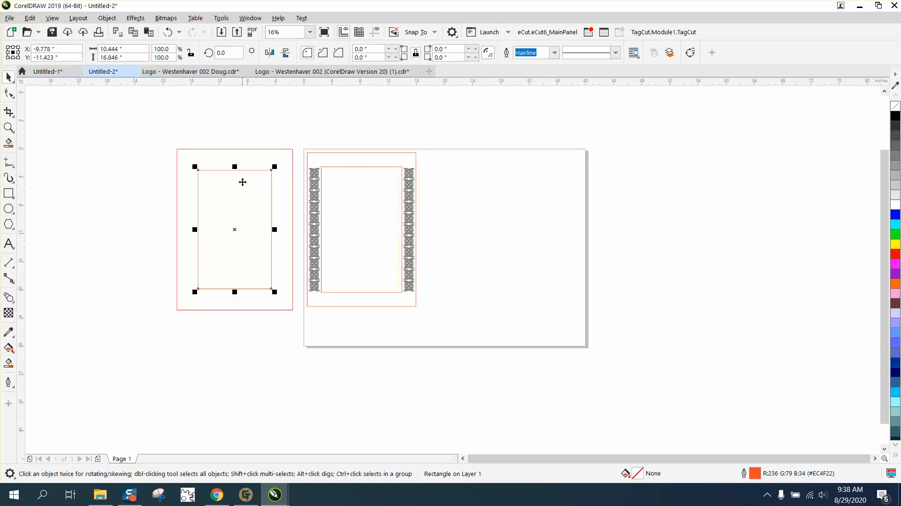
Inspect the outer contour rectangle and the right knotwork border on the page by selecting each in turn
left_click(8, 127)
left_click_drag(294, 146, 495, 328)
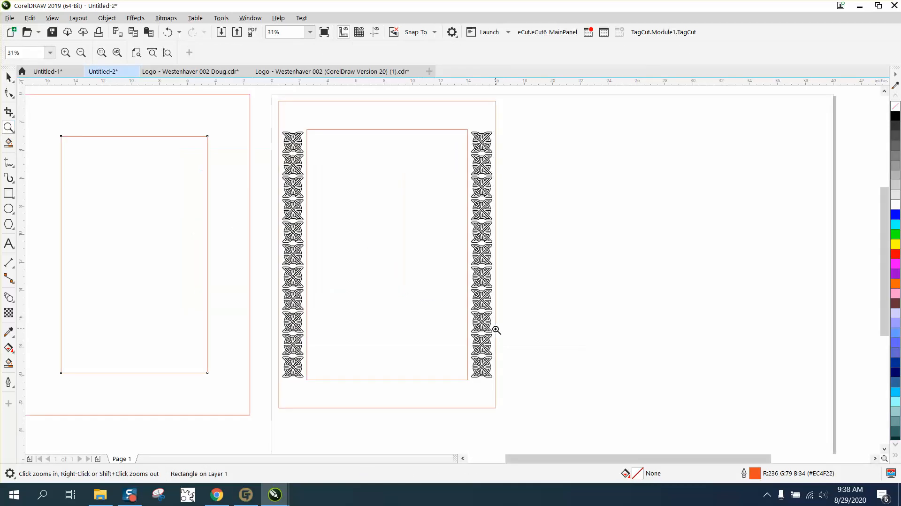
left_click(8, 77)
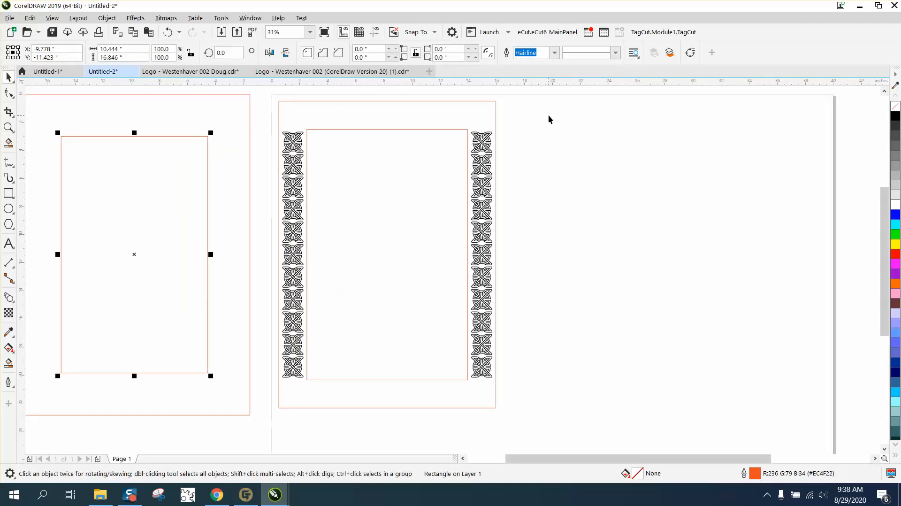
left_click(496, 111)
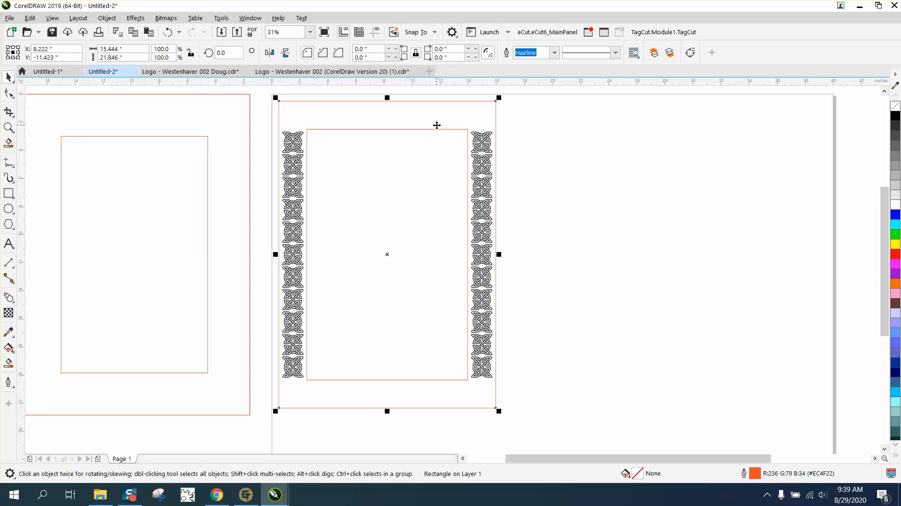
left_click(489, 146)
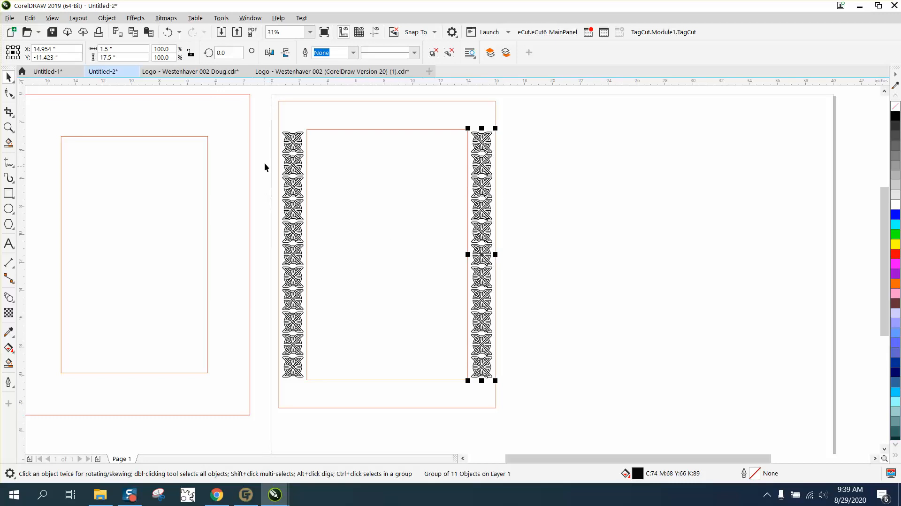
Check the list of available printers in the print settings and close them without printing
left_click(99, 32)
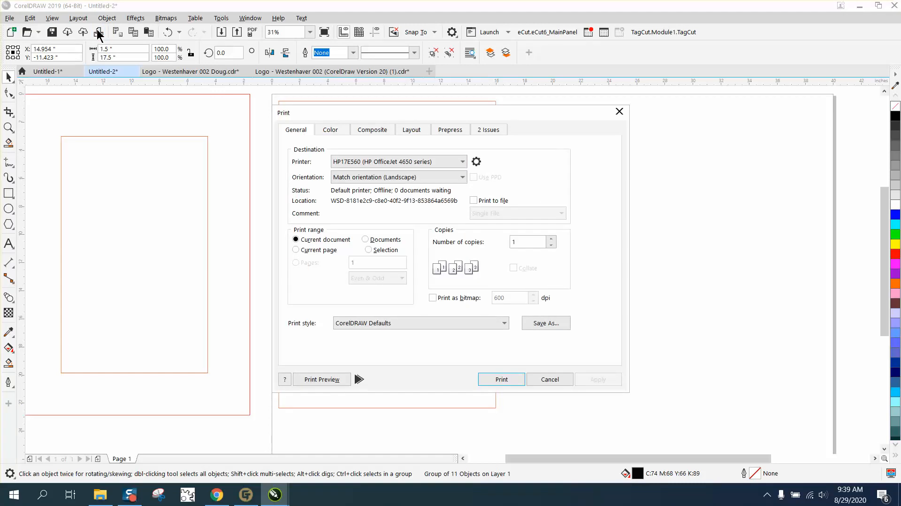
left_click(458, 160)
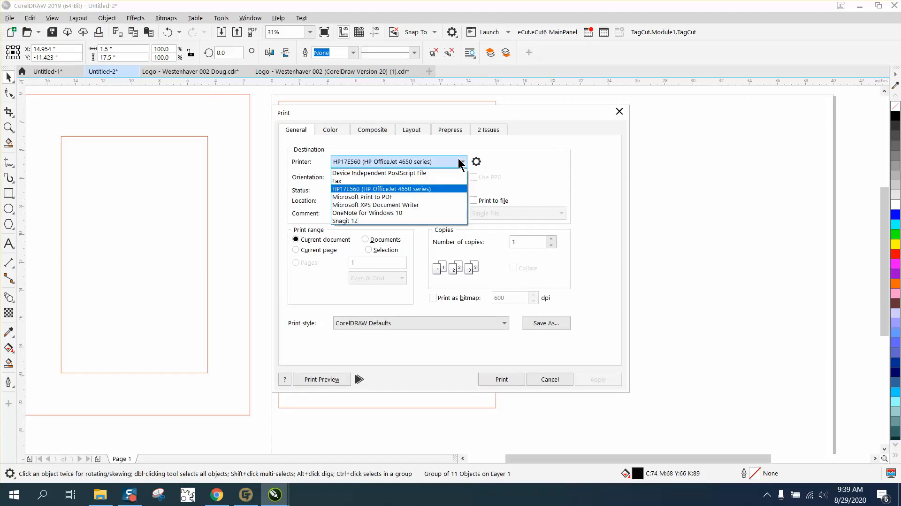
left_click(657, 169)
left_click(618, 113)
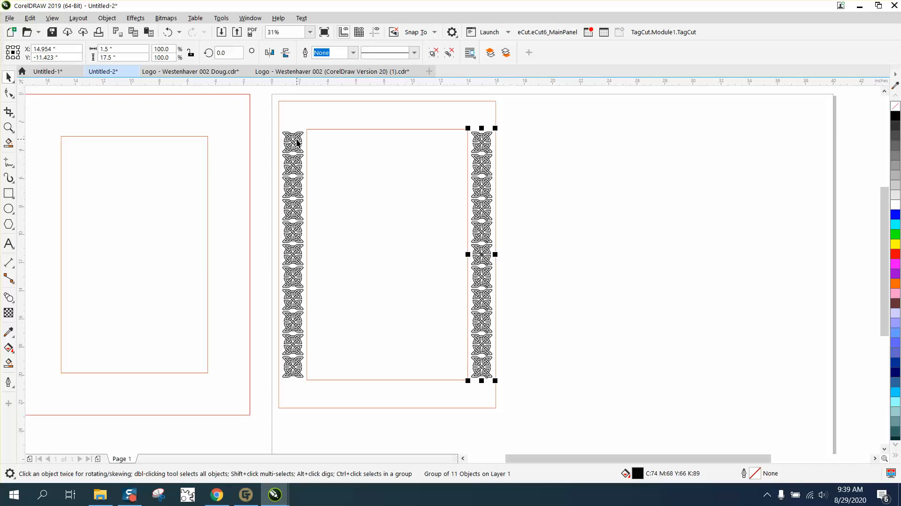
Add a parallel dimension across the inner contour rectangle, between the left and right knotwork borders
left_click(8, 127)
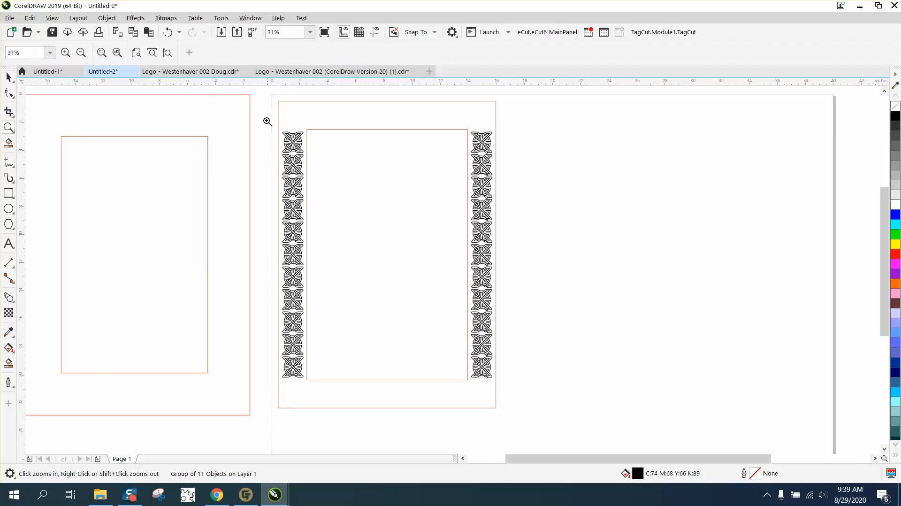
left_click_drag(267, 122, 577, 396)
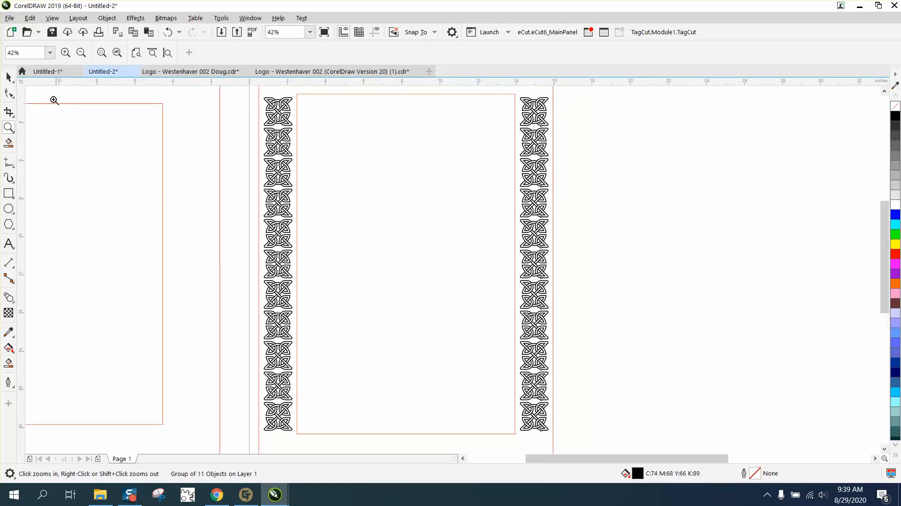
left_click(14, 78)
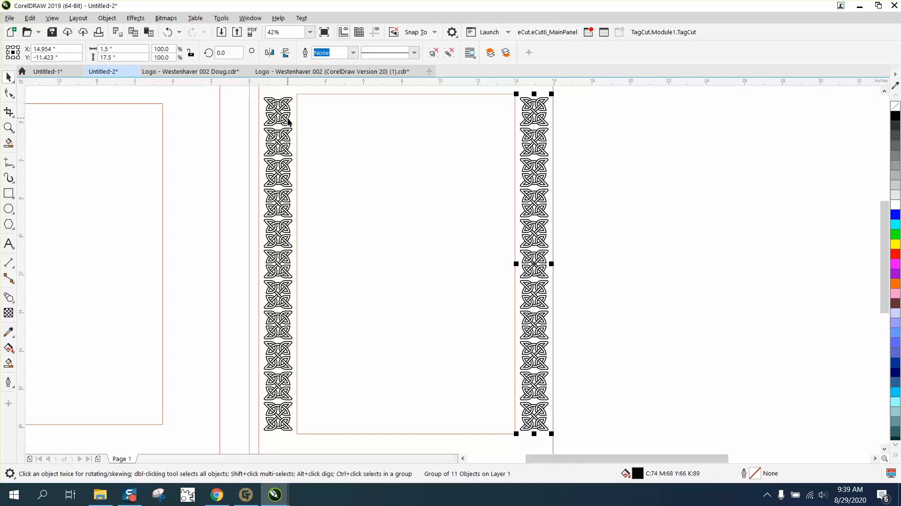
scroll(284, 177, "down", 2)
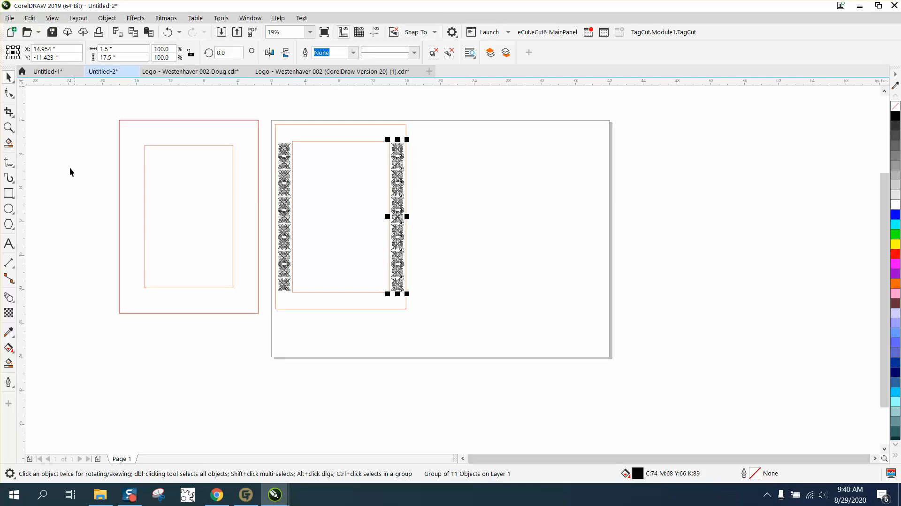
left_click(8, 128)
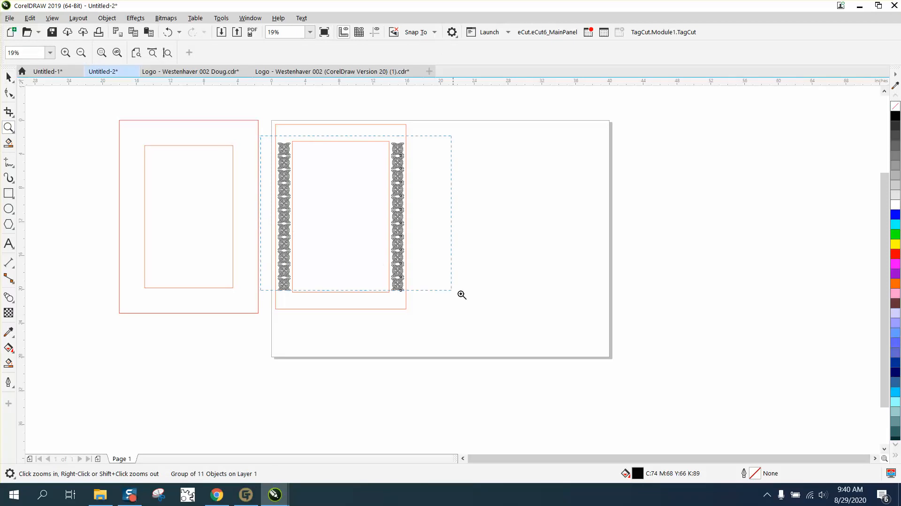
left_click_drag(462, 294, 481, 308)
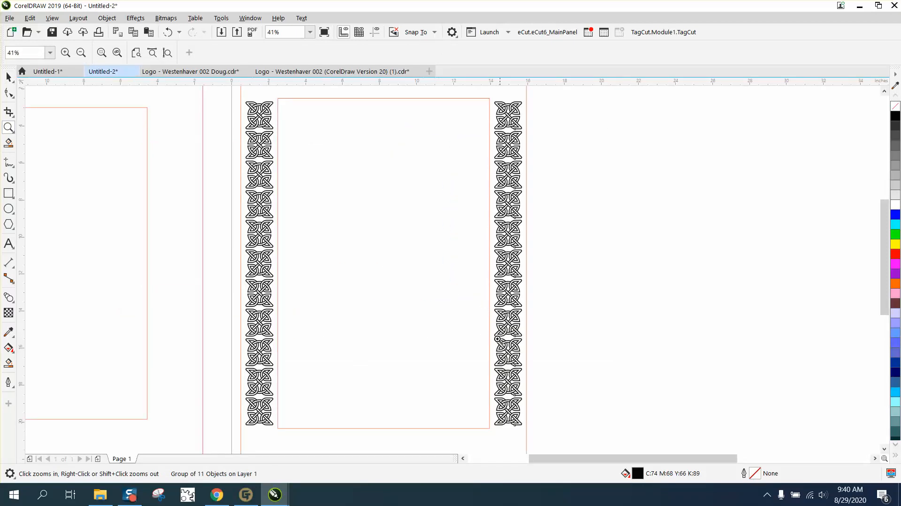
left_click(14, 272)
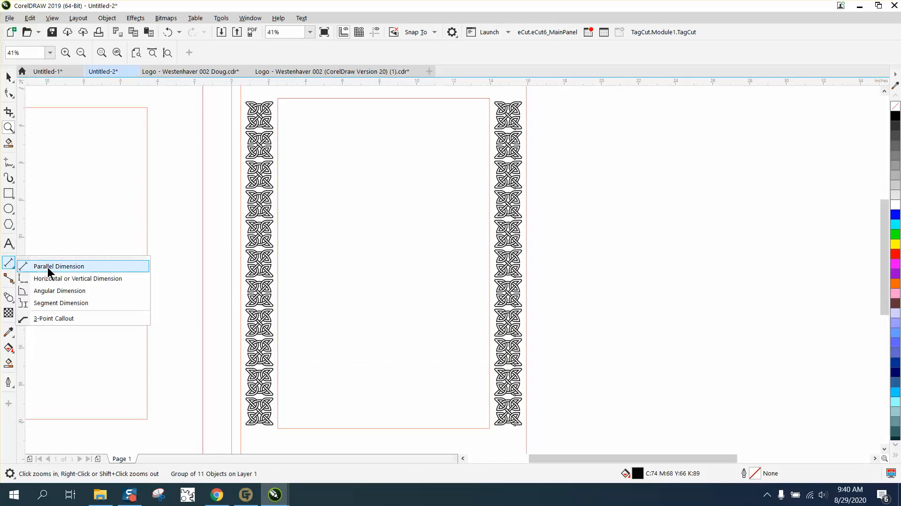
left_click(50, 266)
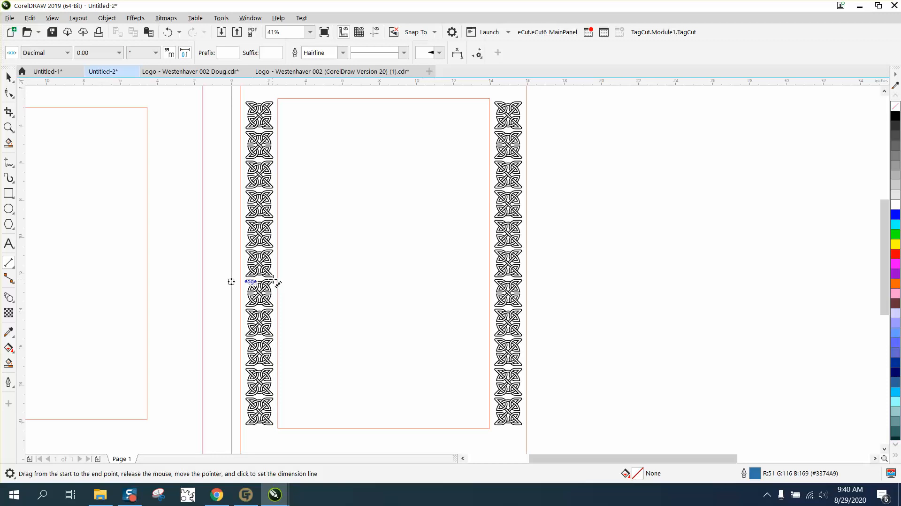
left_click_drag(278, 282, 492, 277)
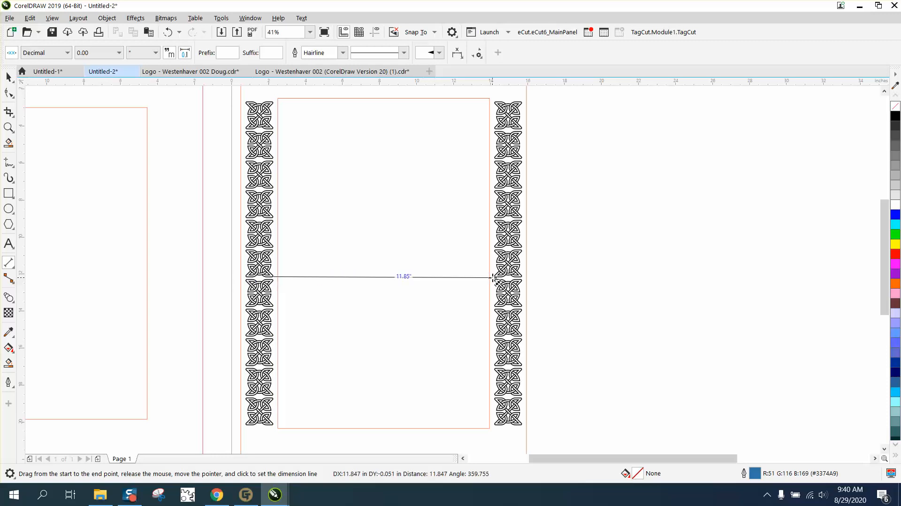
left_click(493, 263)
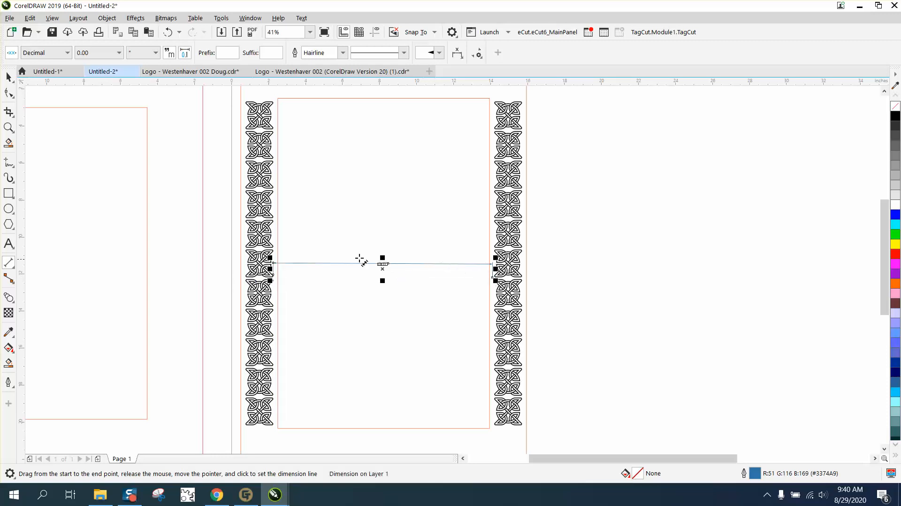
Examine the dimension label up close, and the lower-left corner of the frame where the left knotwork border ends
left_click(9, 127)
left_click_drag(368, 245, 426, 290)
scroll(339, 256, "down", 4)
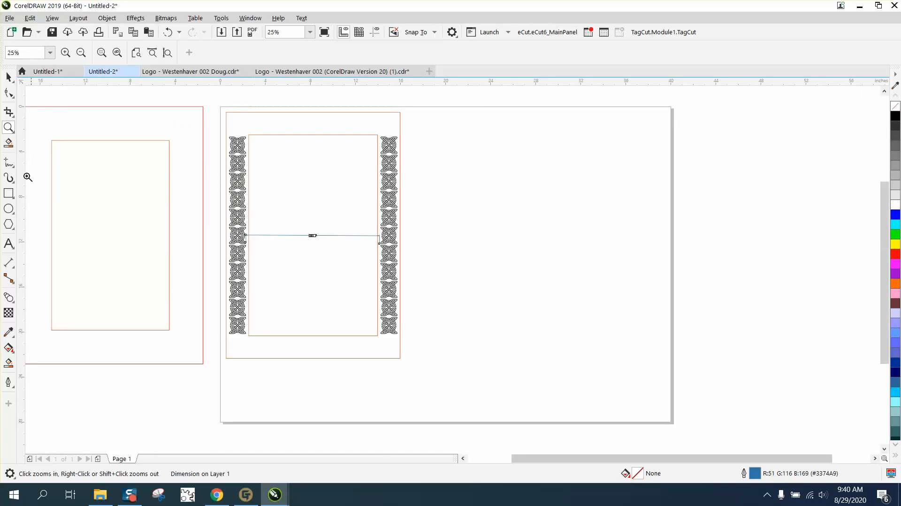
left_click_drag(191, 282, 325, 364)
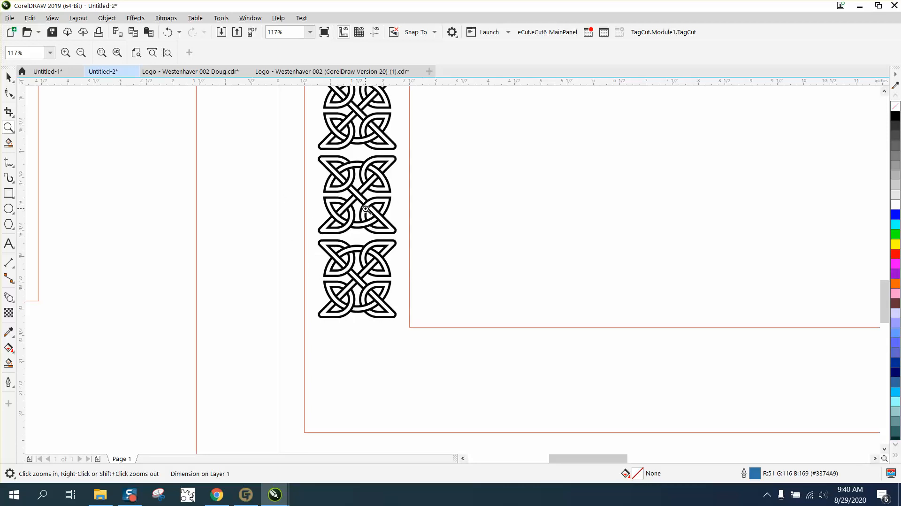
scroll(341, 194, "down", 5)
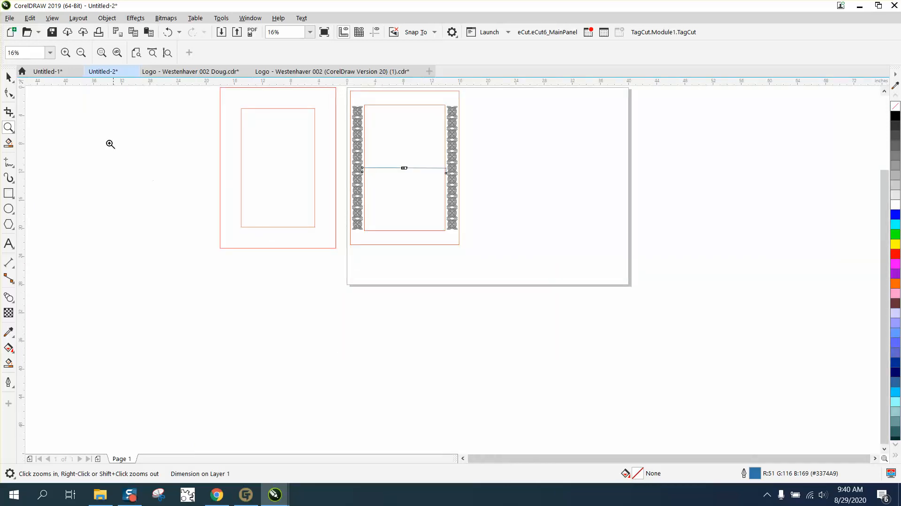
Rotate the contours, knotwork borders and dimension 90 degrees as one group, and move it into the page's upper-left corner
left_click(9, 77)
scroll(500, 224, "down", 2)
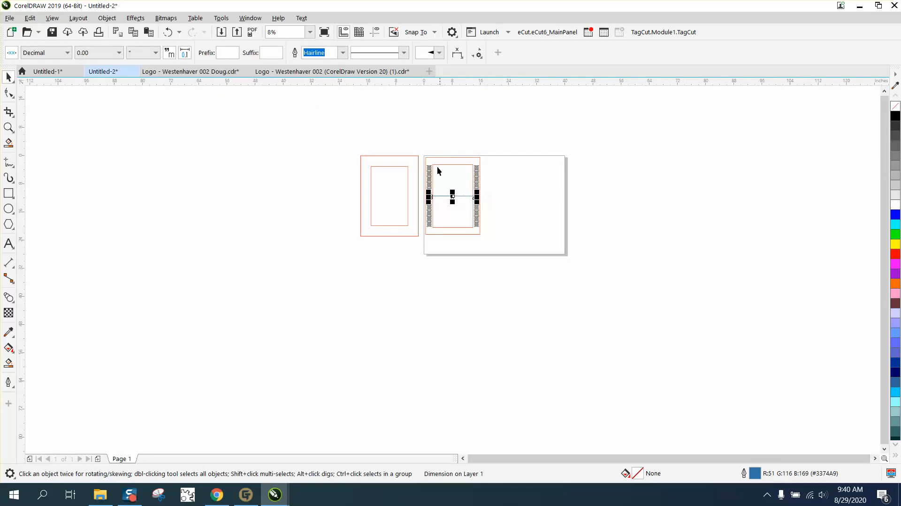
left_click_drag(422, 145, 528, 256)
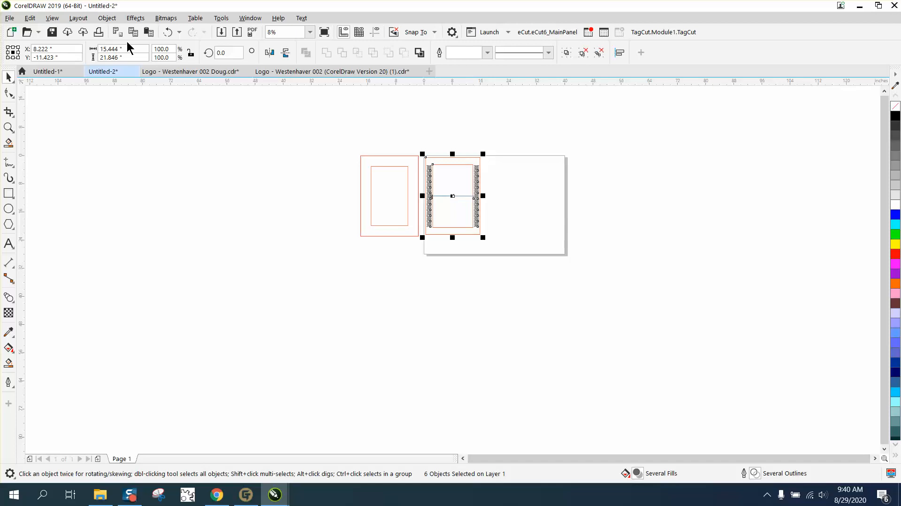
key("ctrl+g")
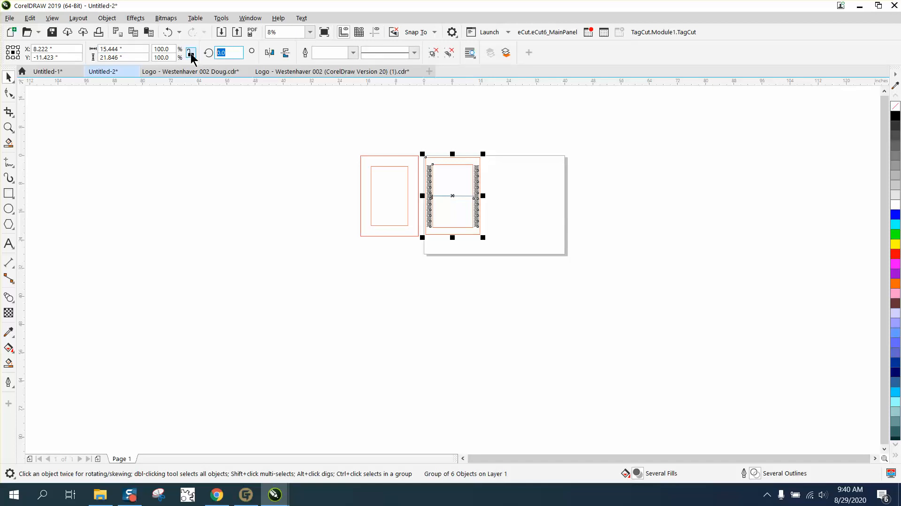
key("Return")
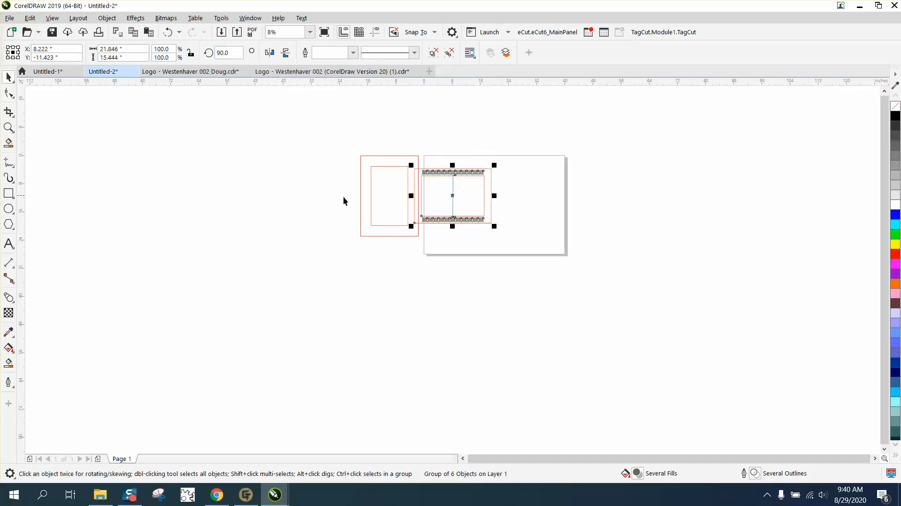
left_click_drag(415, 171, 425, 157)
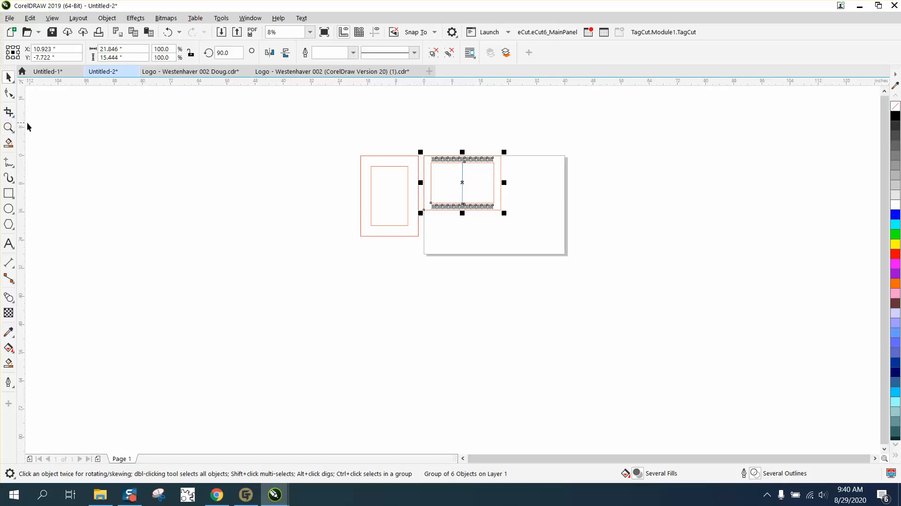
Examine the upper-right corner of the rotated frame, where the top knotwork border ends inside the contour lines
left_click(8, 127)
left_click_drag(429, 142, 568, 245)
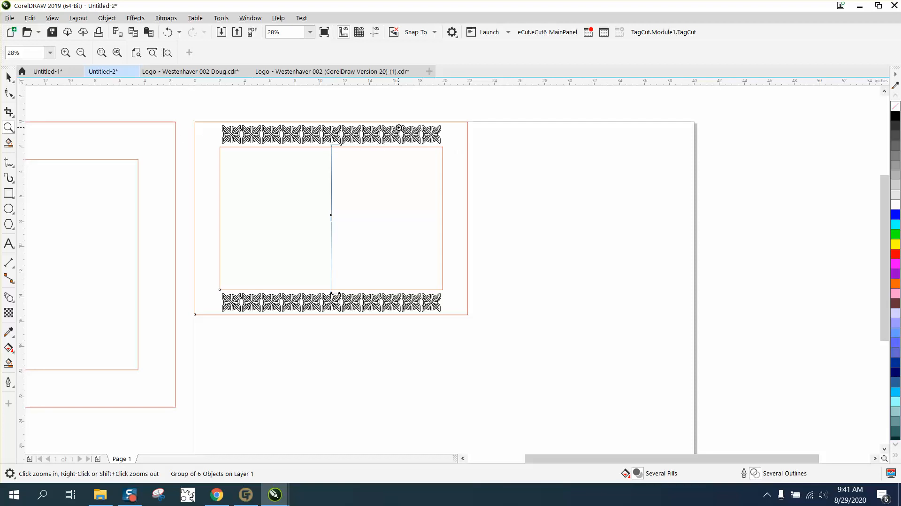
left_click_drag(376, 125, 490, 156)
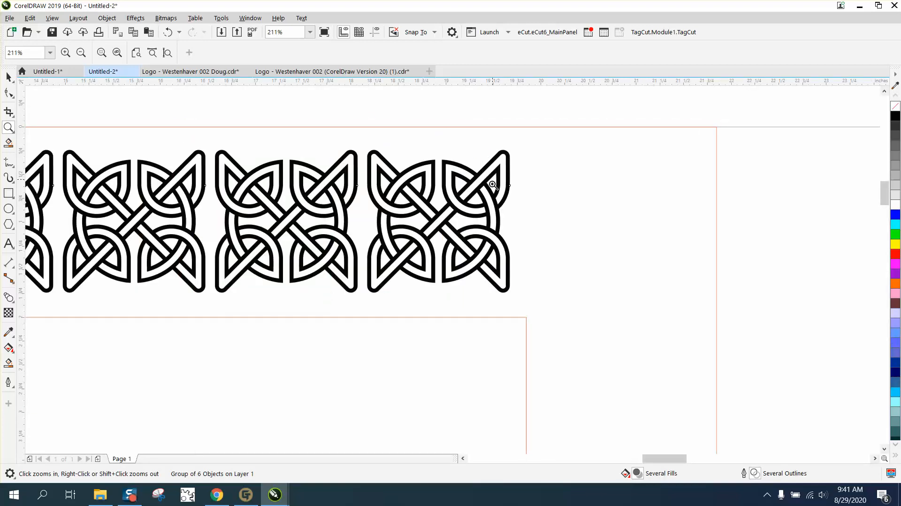
right_click(499, 170)
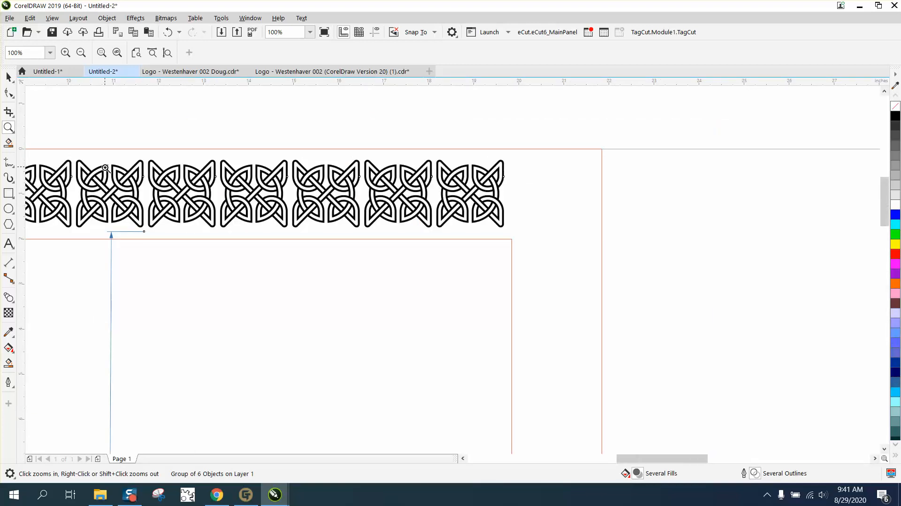
scroll(391, 151, "down", 2)
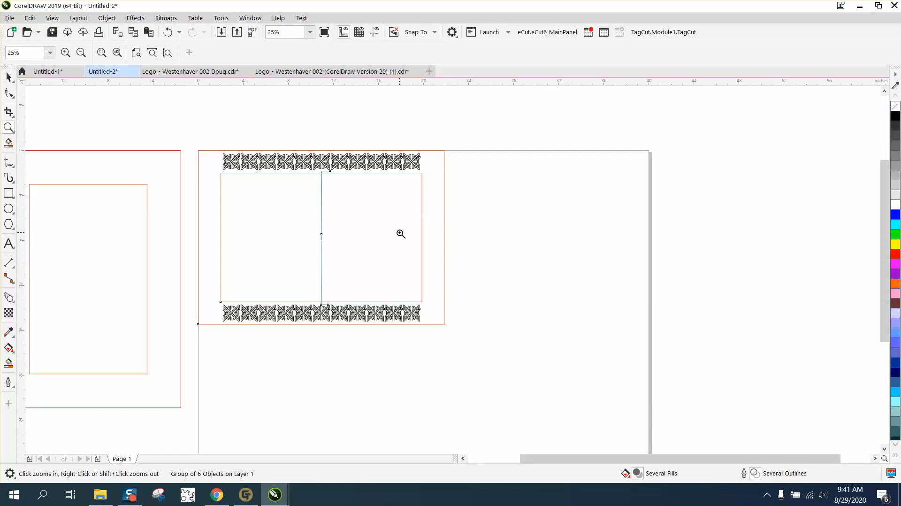